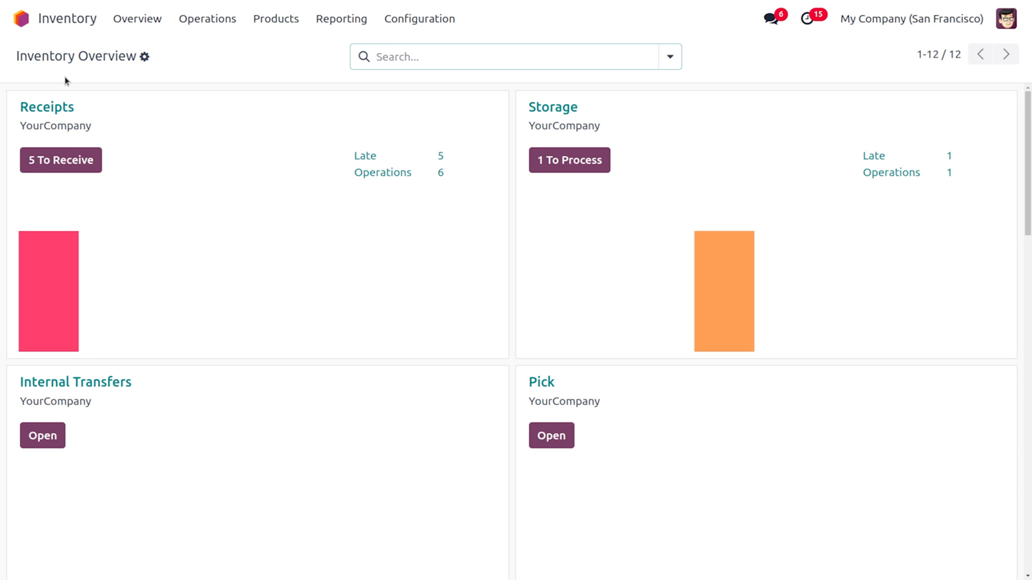
Open the YourCompany warehouse record to review its incoming and outgoing shipment settings
click(422, 19)
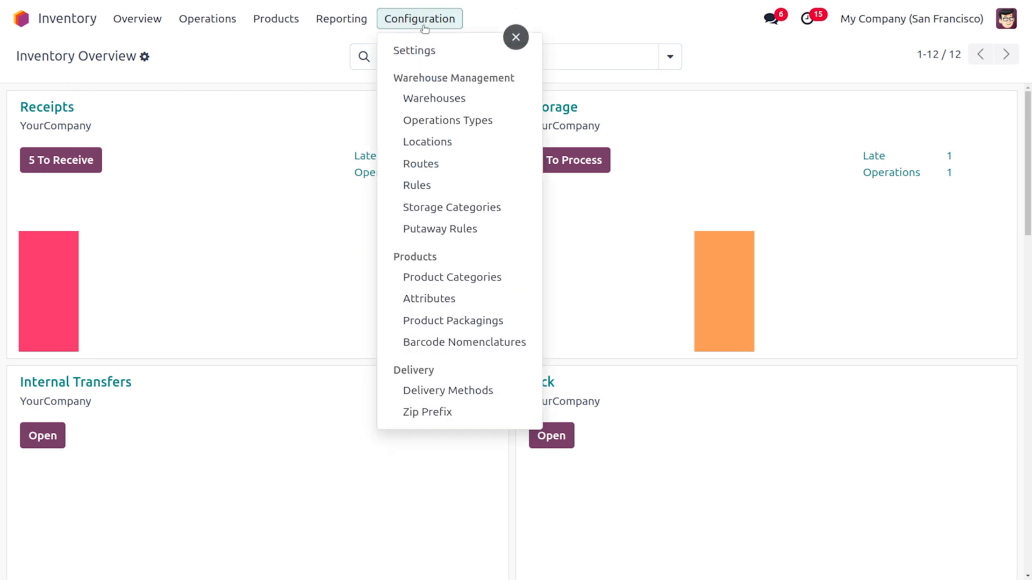
click(456, 98)
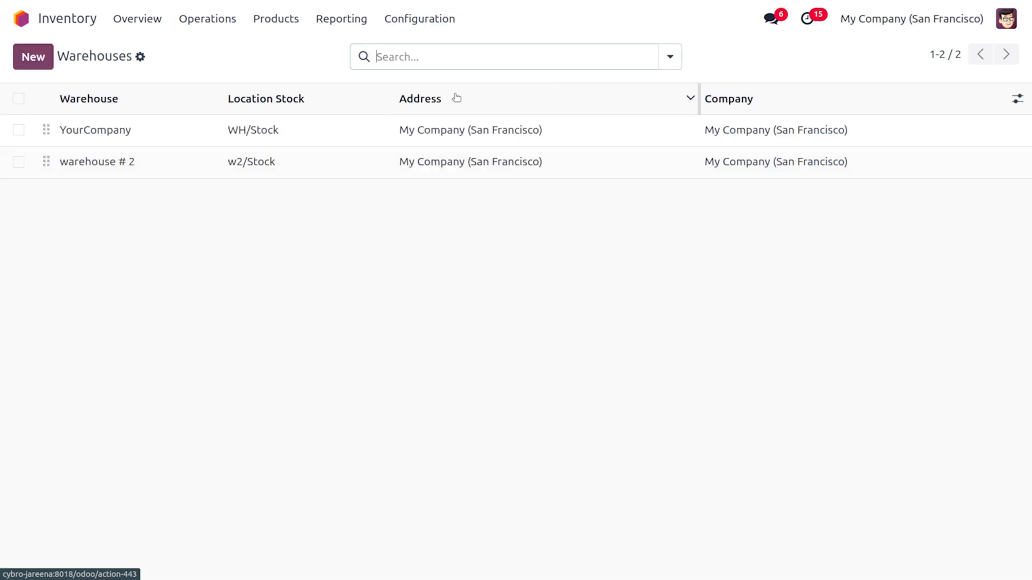
click(279, 136)
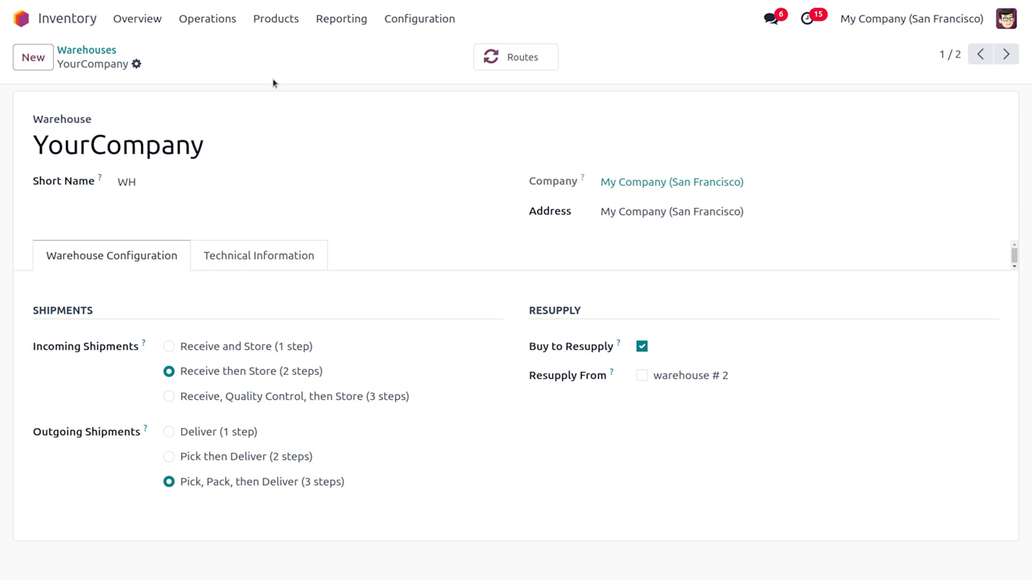
Switch to the Sales app and create a new quotation for the first individual contact listed under Azure Interior
click(22, 23)
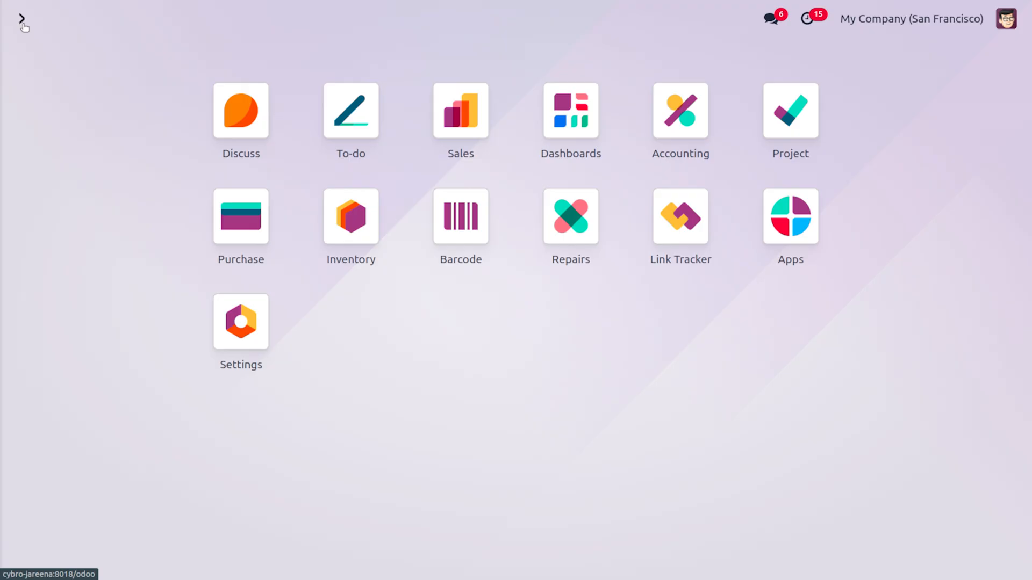
text(sa)
key(Return)
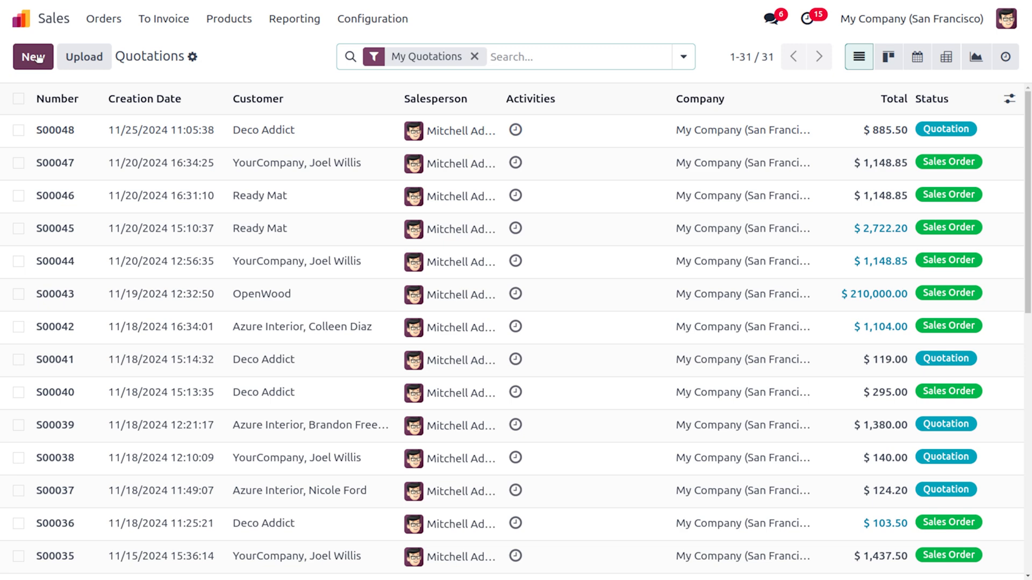
click(36, 57)
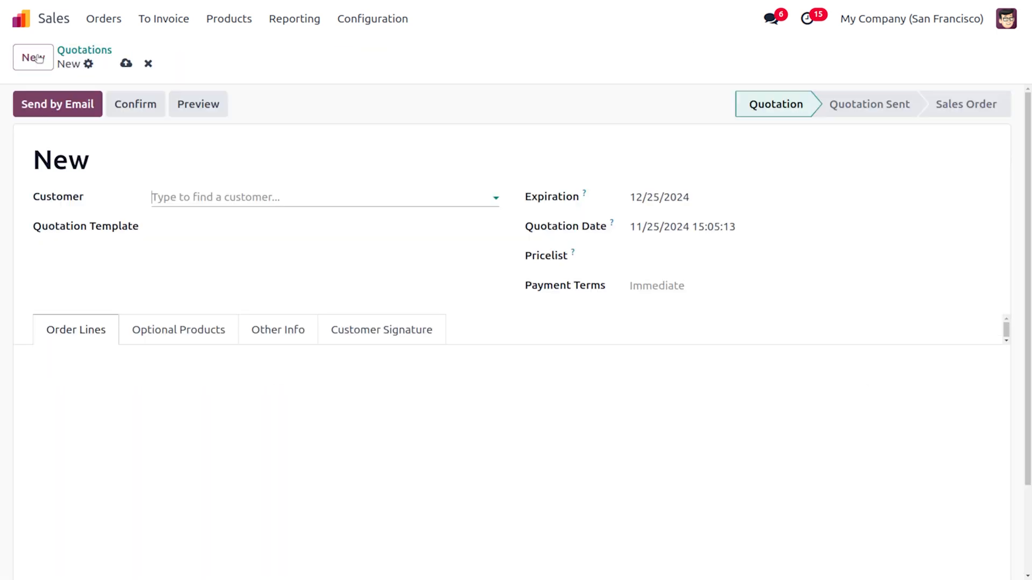
click(216, 189)
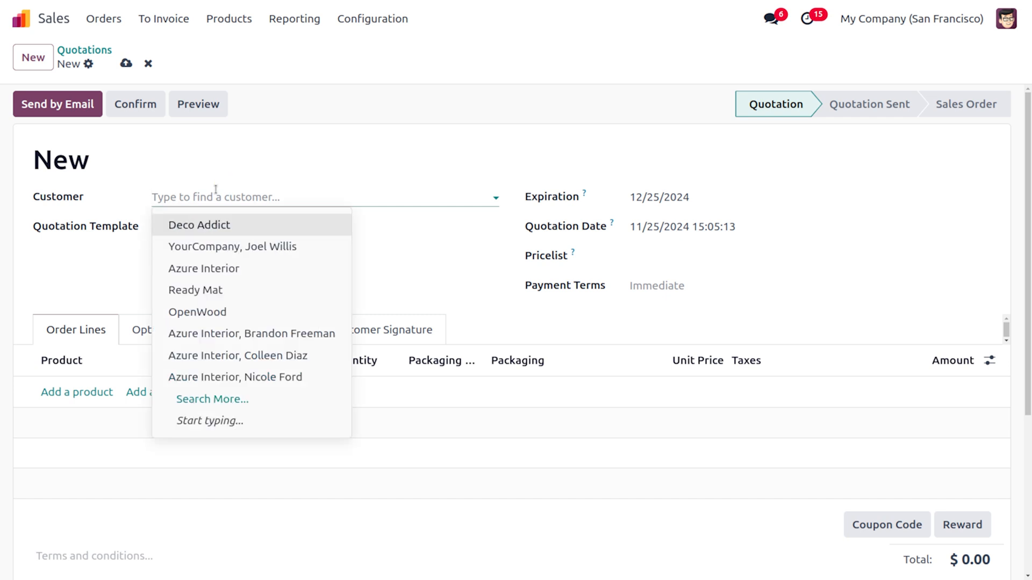
click(259, 334)
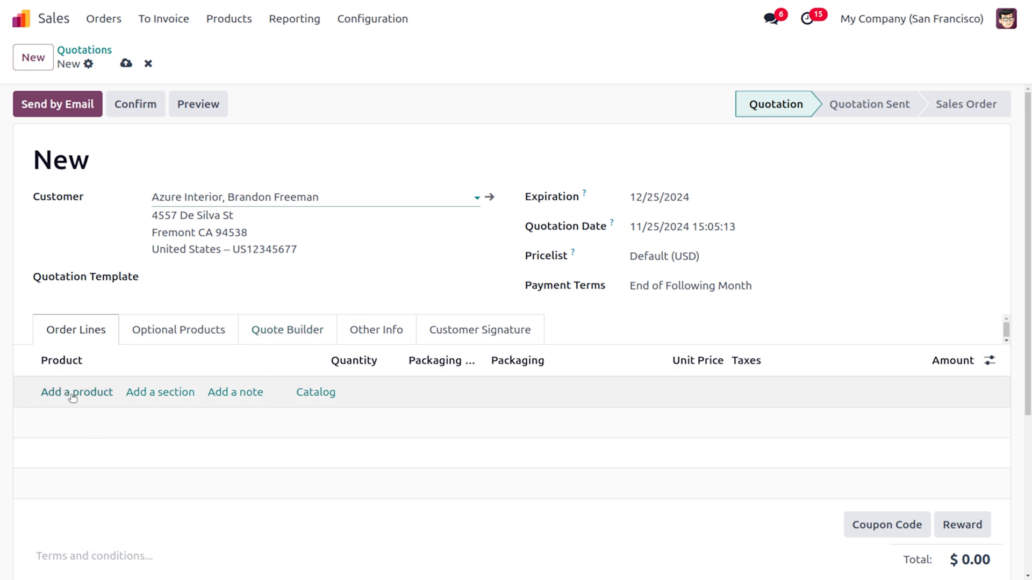
Add the product [FURN_5800] Cable Management Box as an order line on the quotation
click(74, 397)
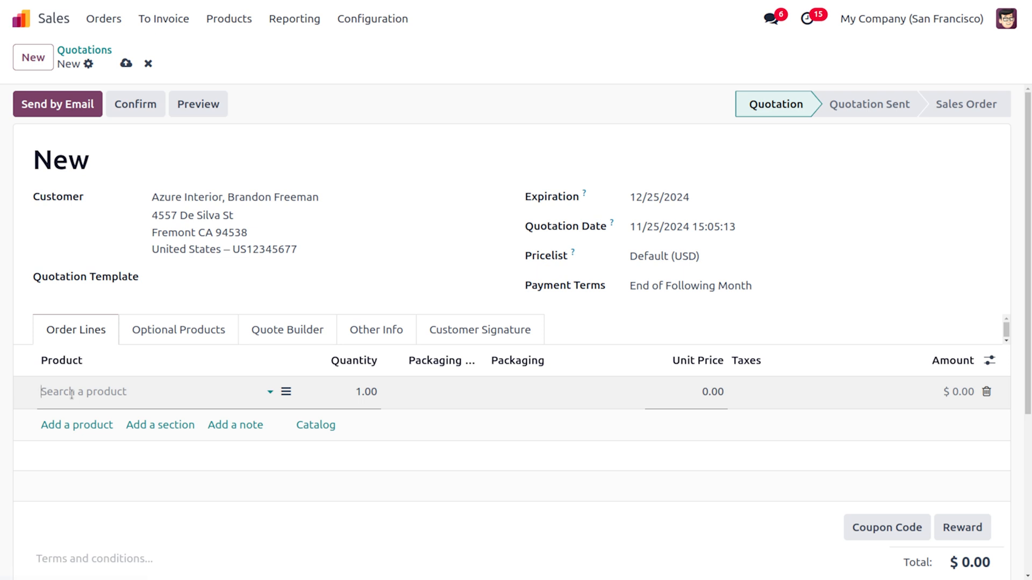
click(76, 392)
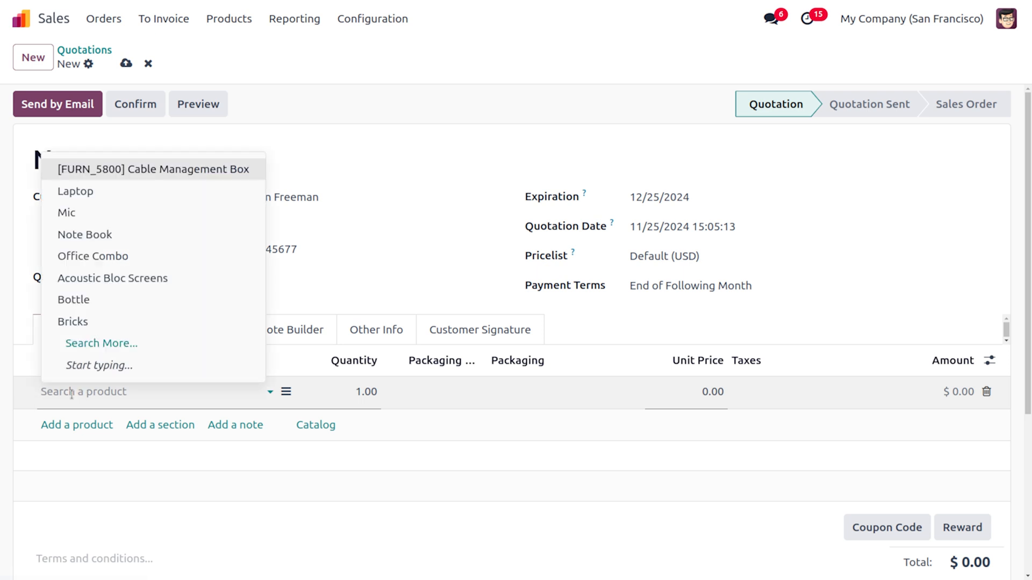
click(210, 180)
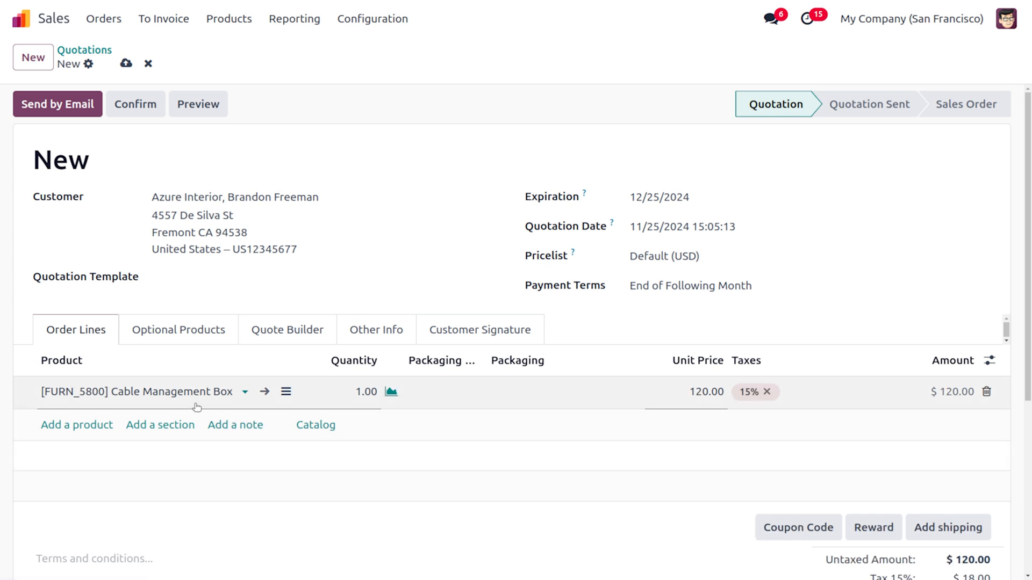
Save and confirm the quotation as a sales order and open its linked delivery transfer
click(126, 64)
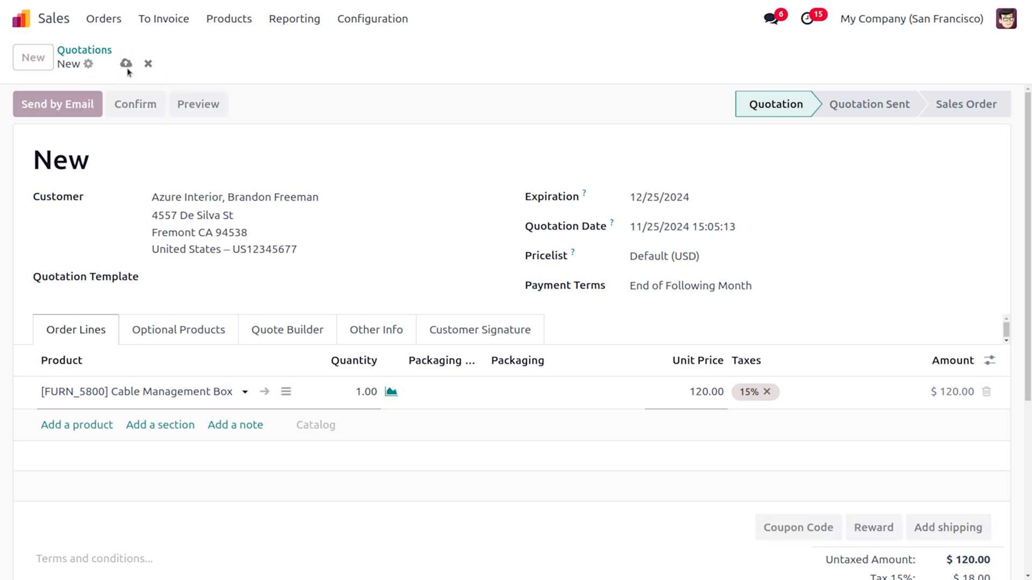
click(151, 104)
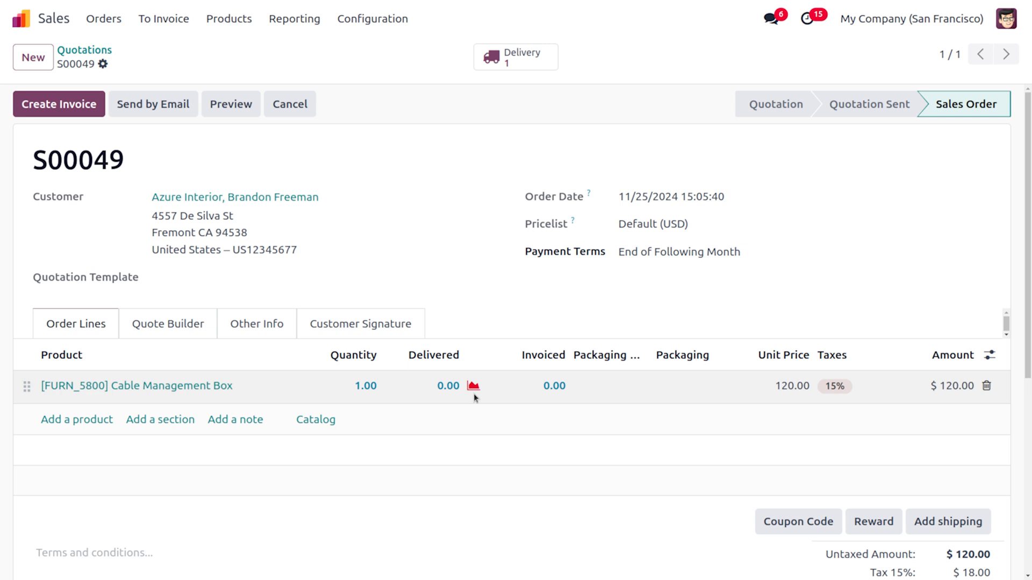
click(531, 64)
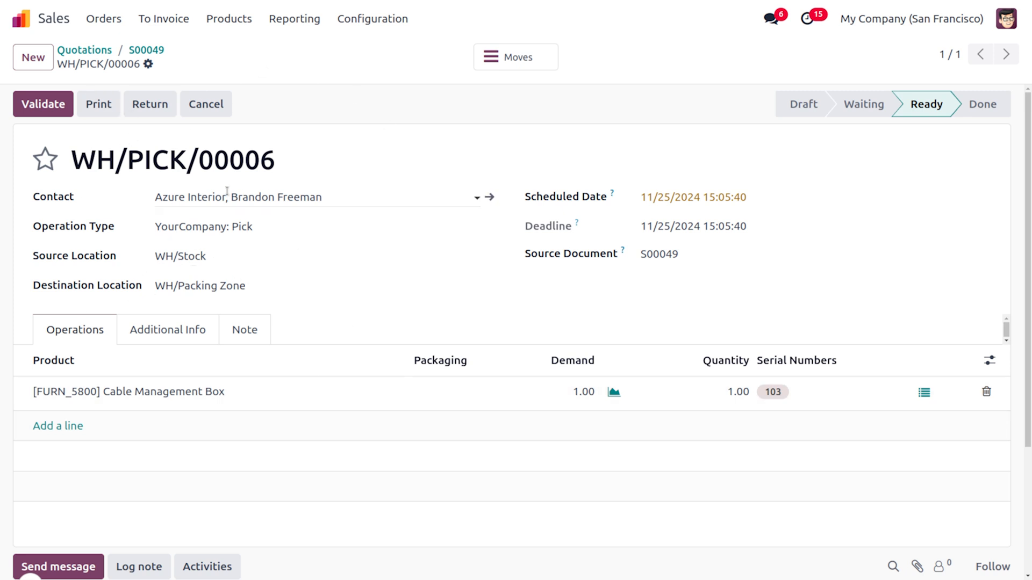
Switch to the Inventory app, open today's Pick transfer for YourCompany and validate it
click(22, 20)
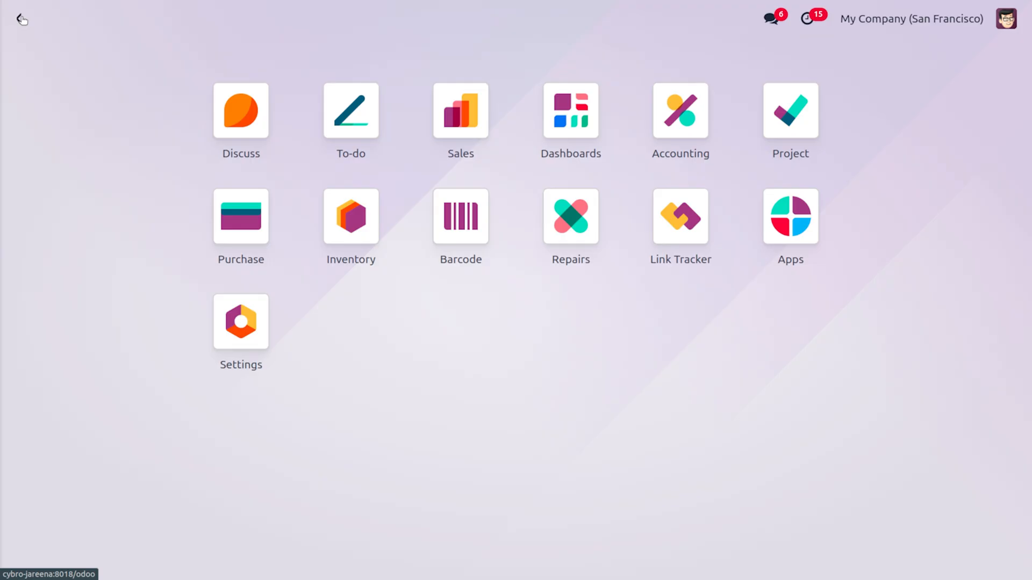
text(in)
key(Return)
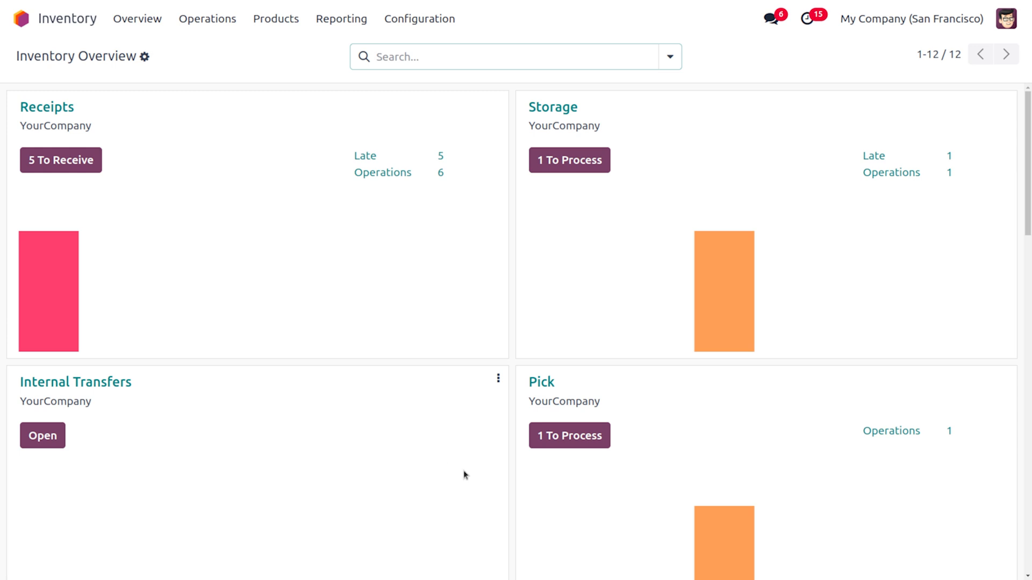
scroll(463, 472, down, 4)
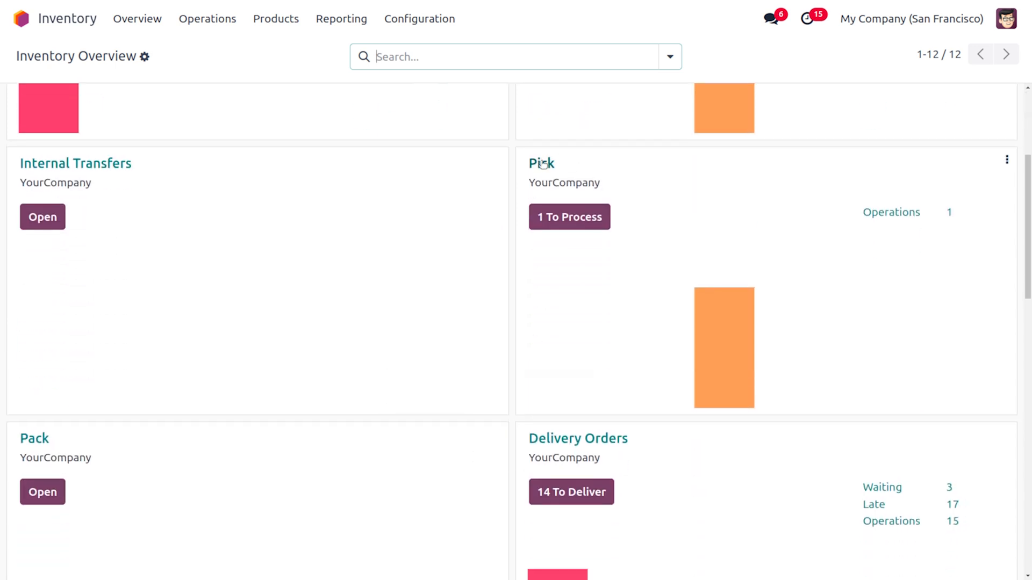
mouse_move(715, 337)
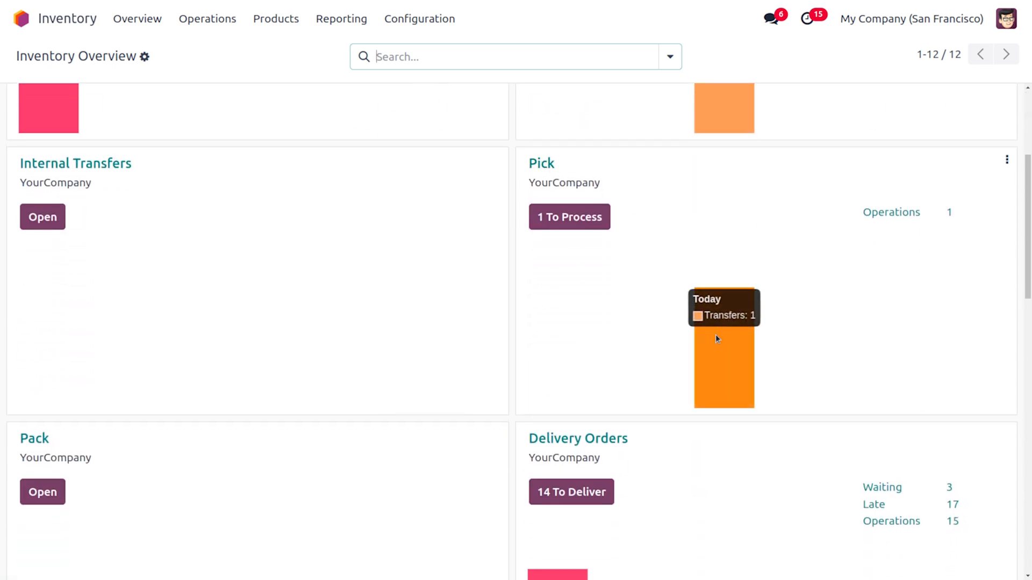
click(716, 336)
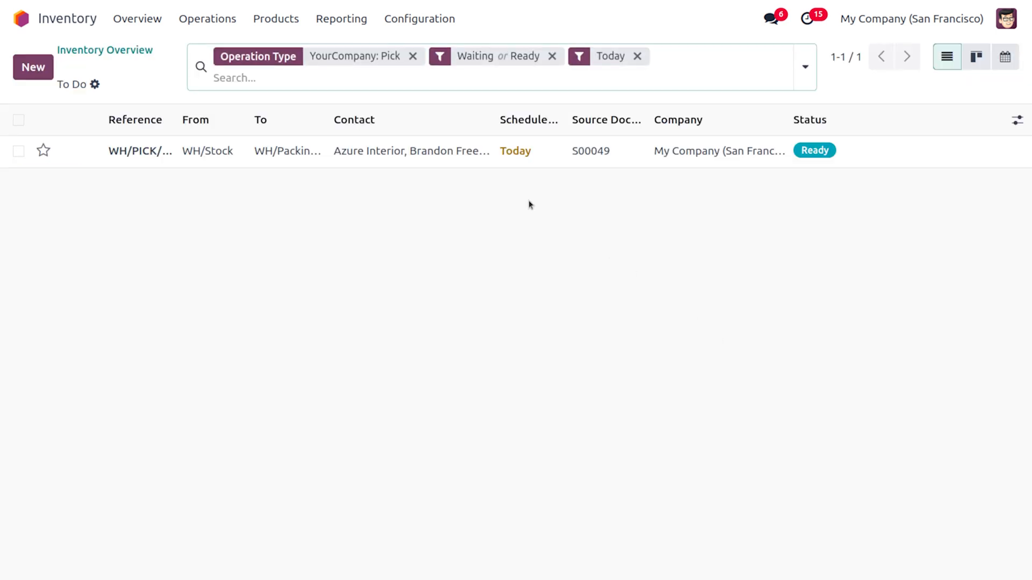
click(454, 151)
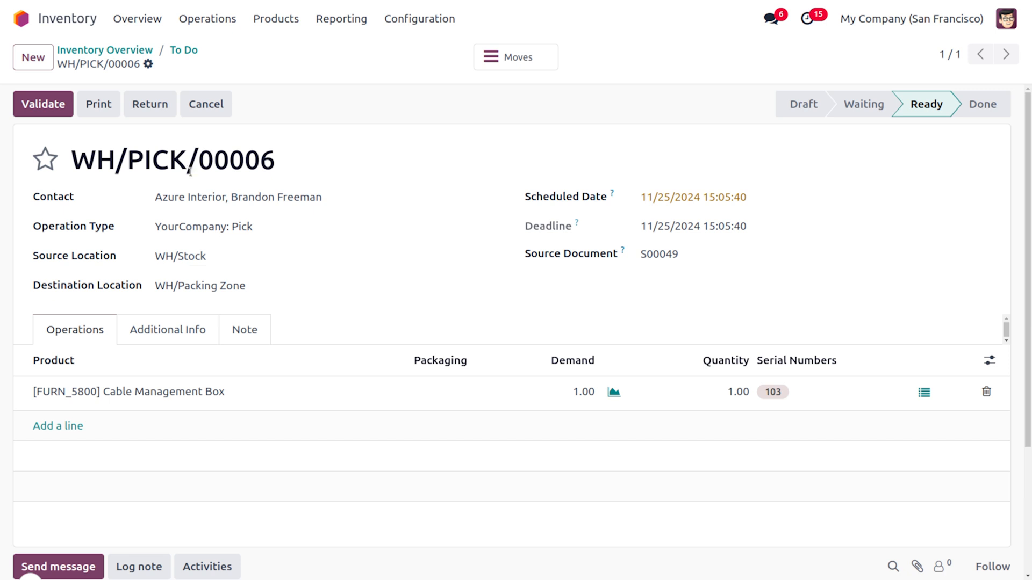
click(49, 108)
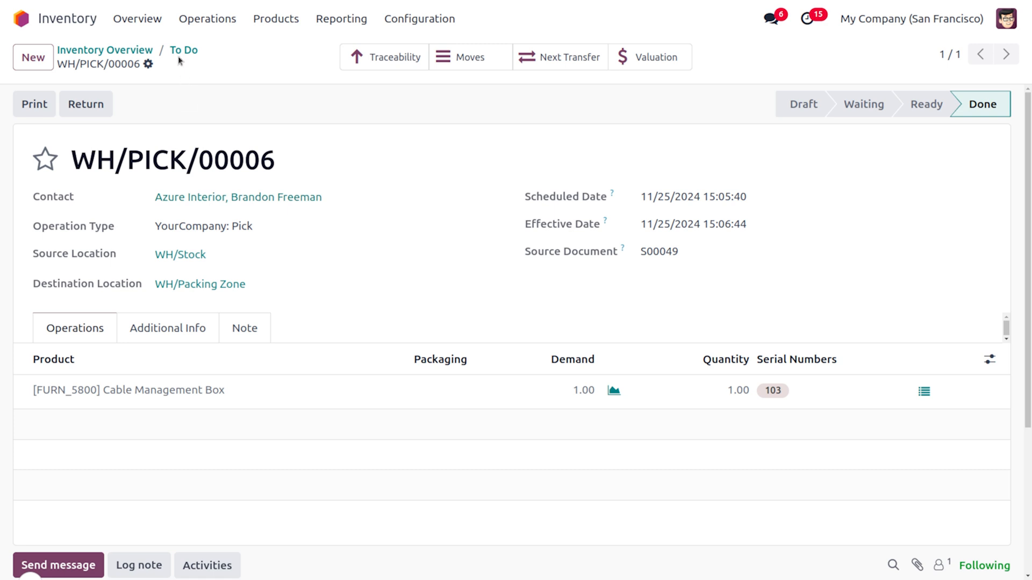
View the transfer that follows the validated pick and return to the Inventory Overview
click(565, 65)
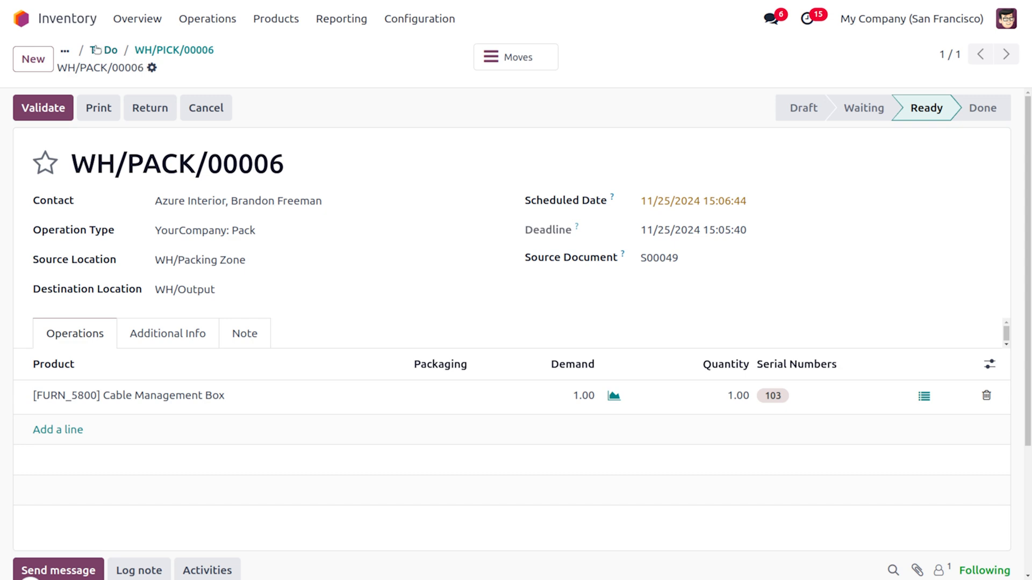
click(65, 52)
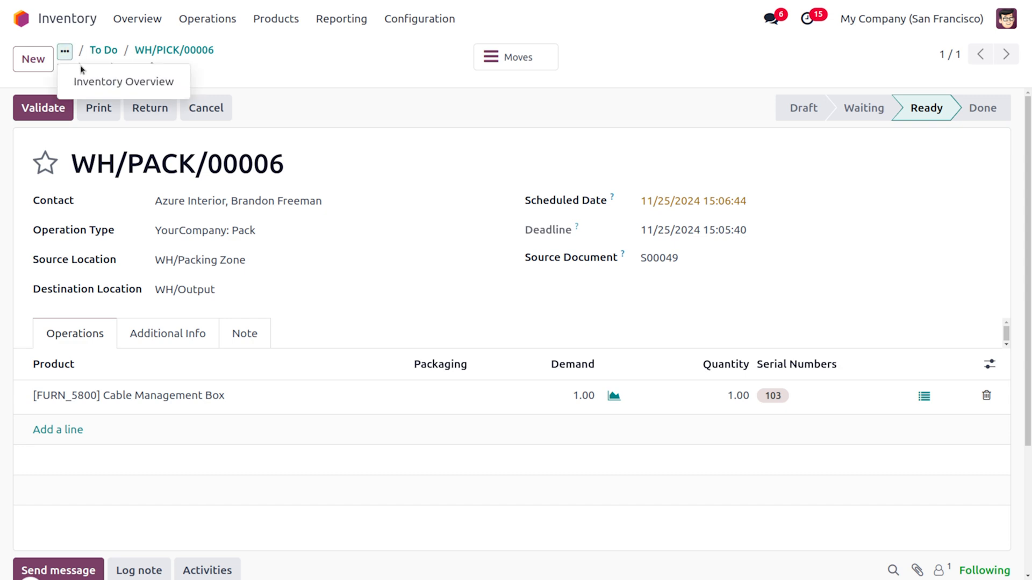
click(102, 81)
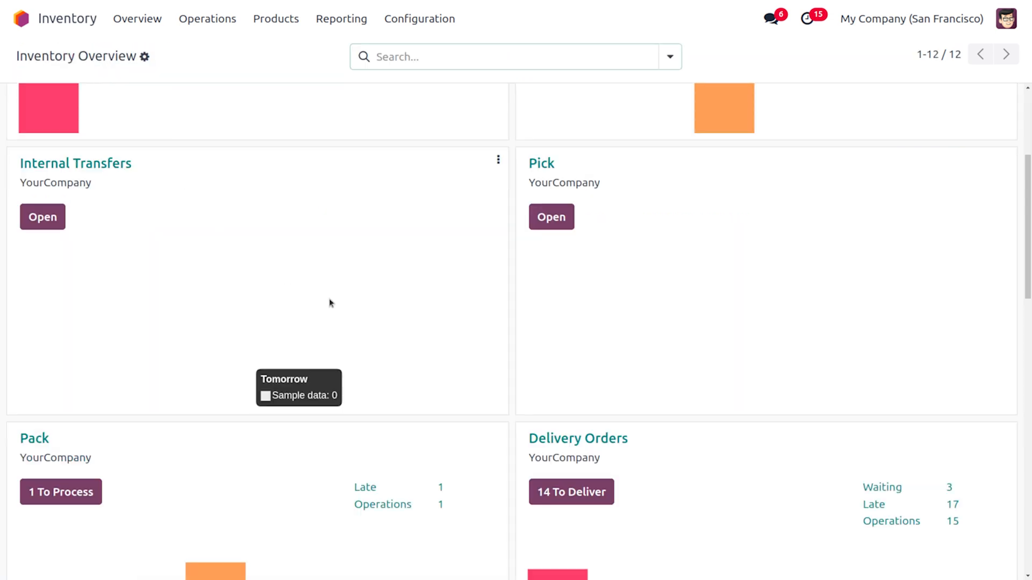
Open today's Pack transfer for YourCompany from the Inventory Overview and validate it
scroll(329, 299, down, 2)
scroll(329, 299, down, 3)
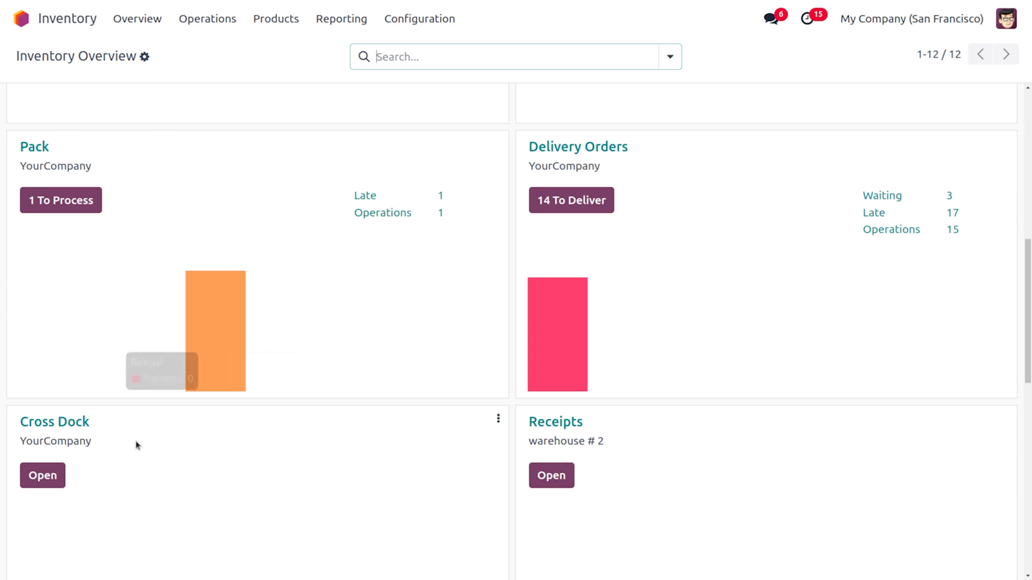
click(219, 352)
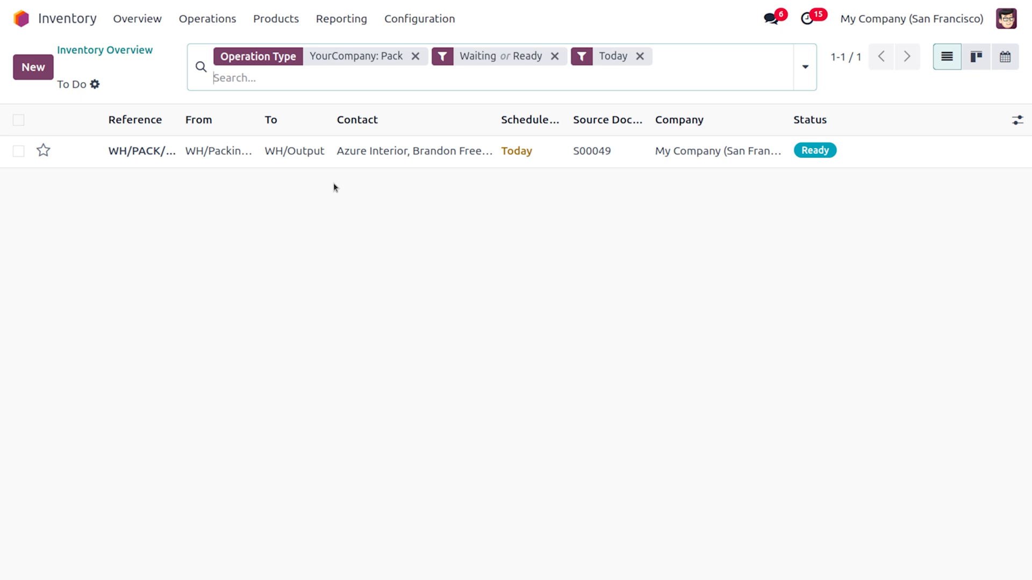
click(325, 152)
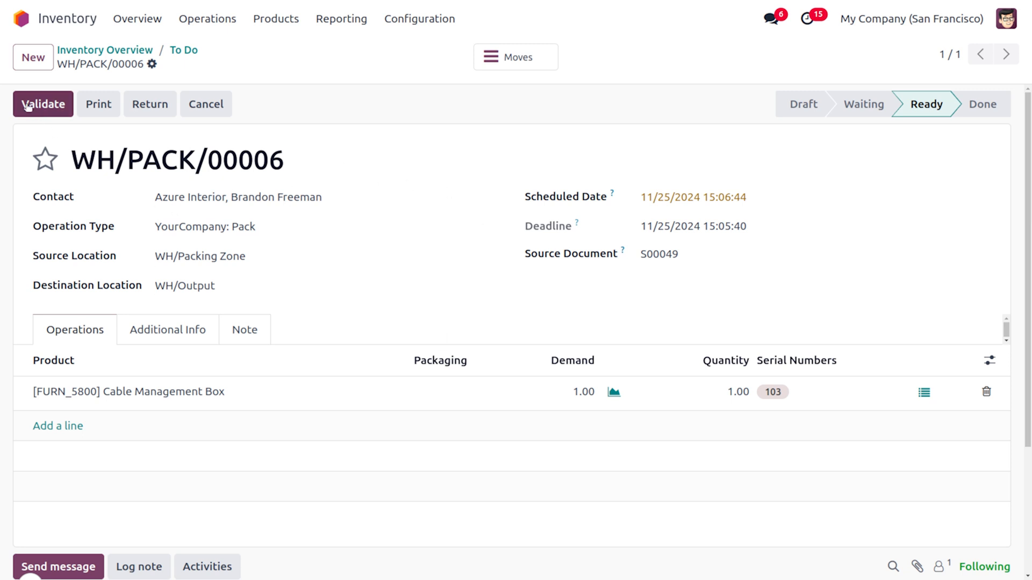
click(48, 114)
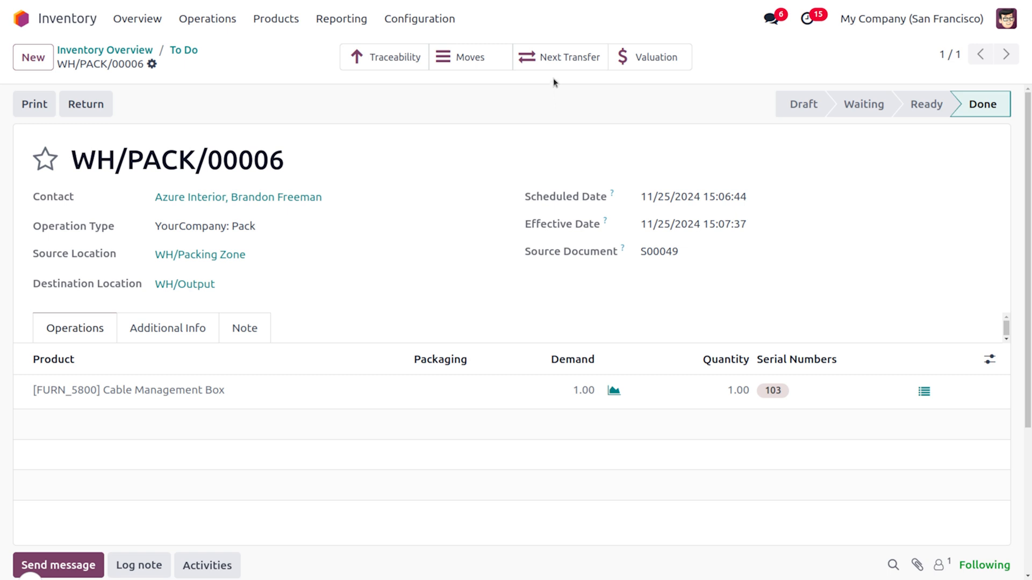
View the outgoing transfer that follows the validated pack and return to the Inventory Overview
click(547, 57)
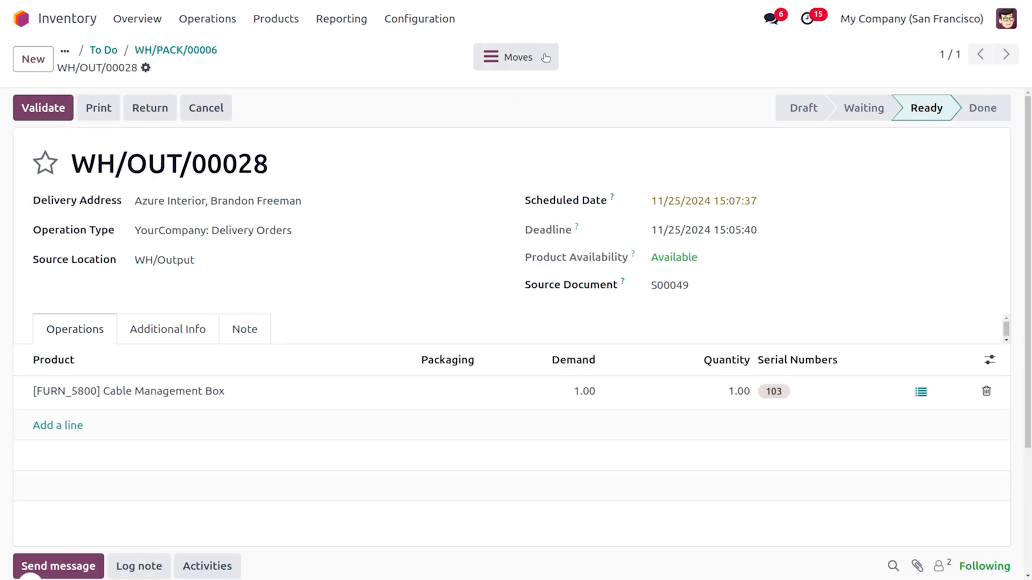
click(61, 50)
click(121, 82)
Open today's transfer under YourCompany's Delivery Orders and validate it
scroll(387, 316, down, 15)
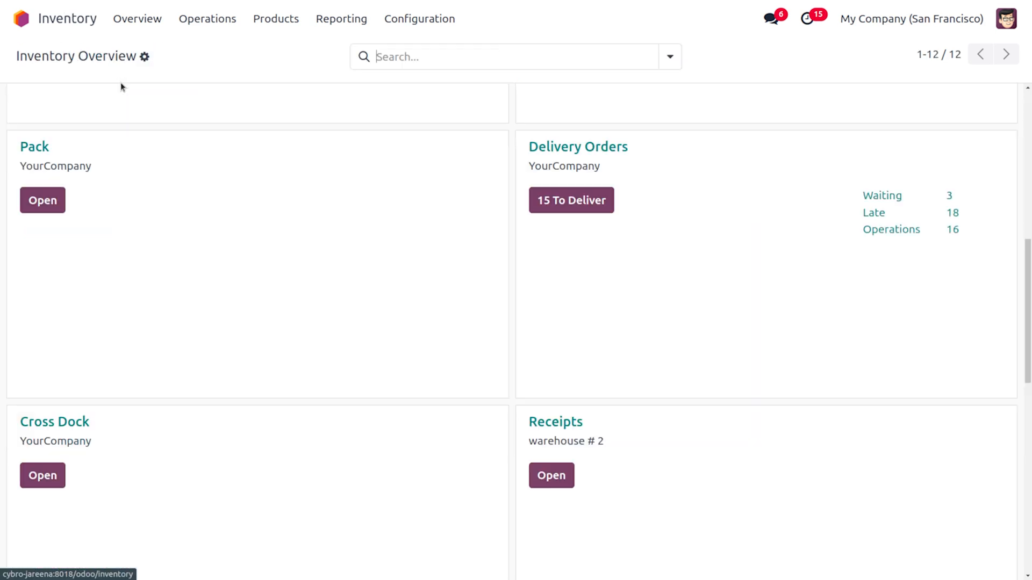
scroll(386, 312, up, 7)
scroll(387, 315, up, 3)
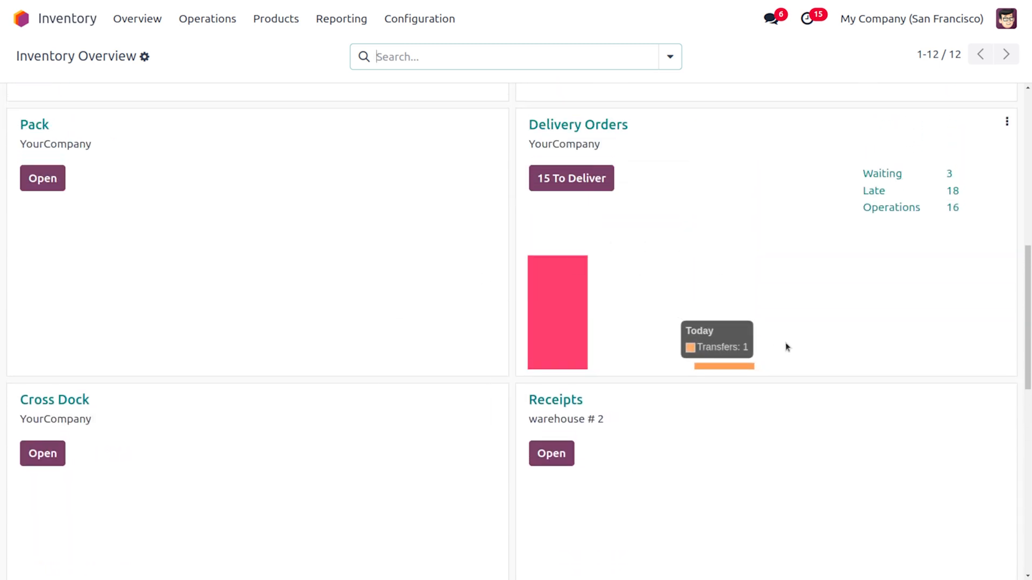
mouse_move(743, 365)
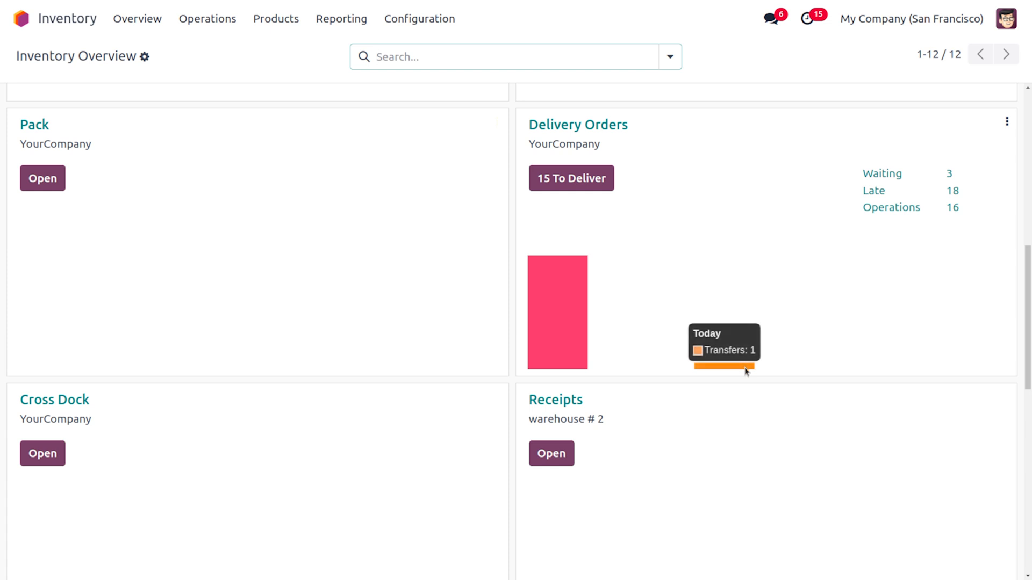
click(744, 366)
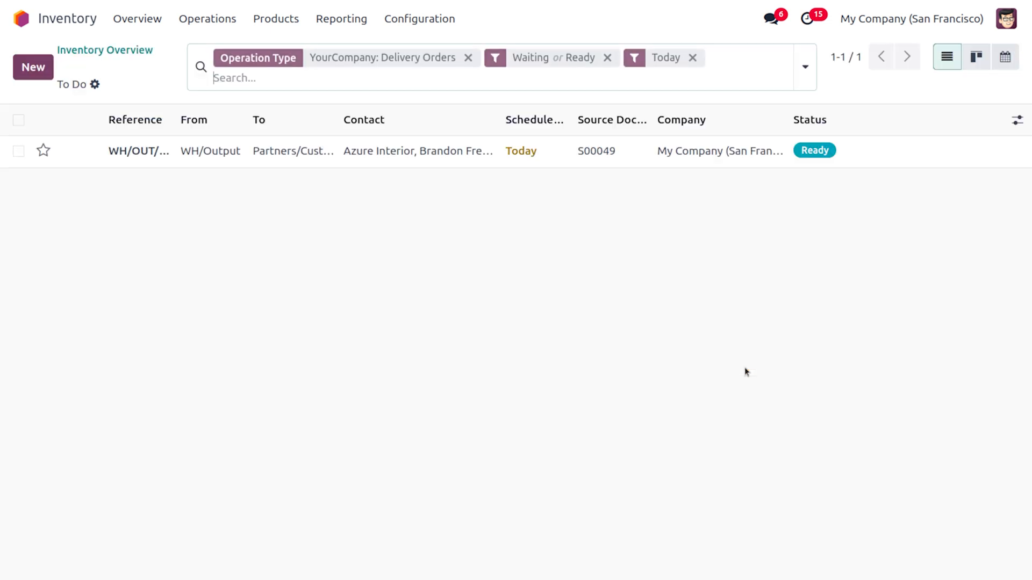
click(429, 166)
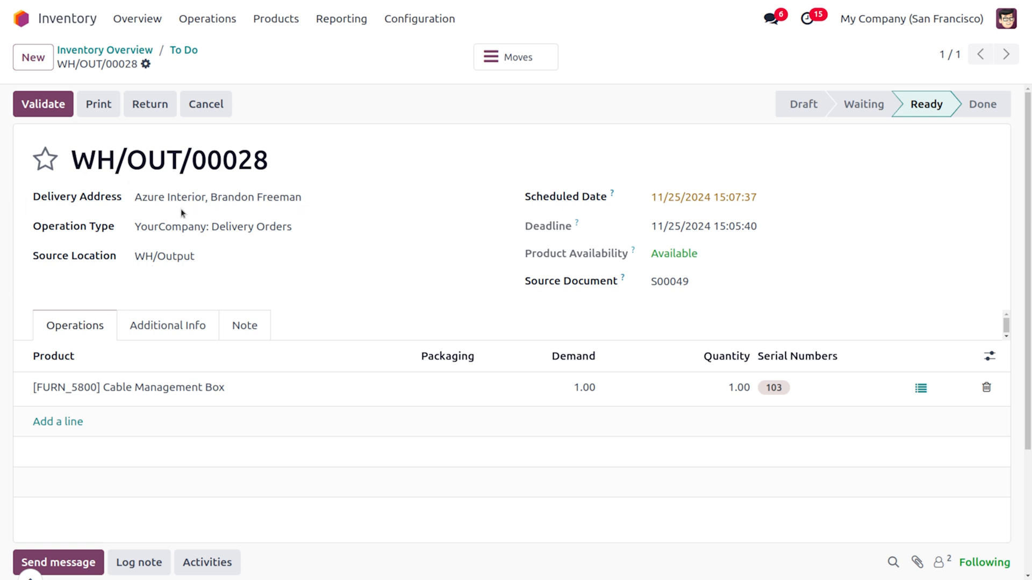
click(36, 114)
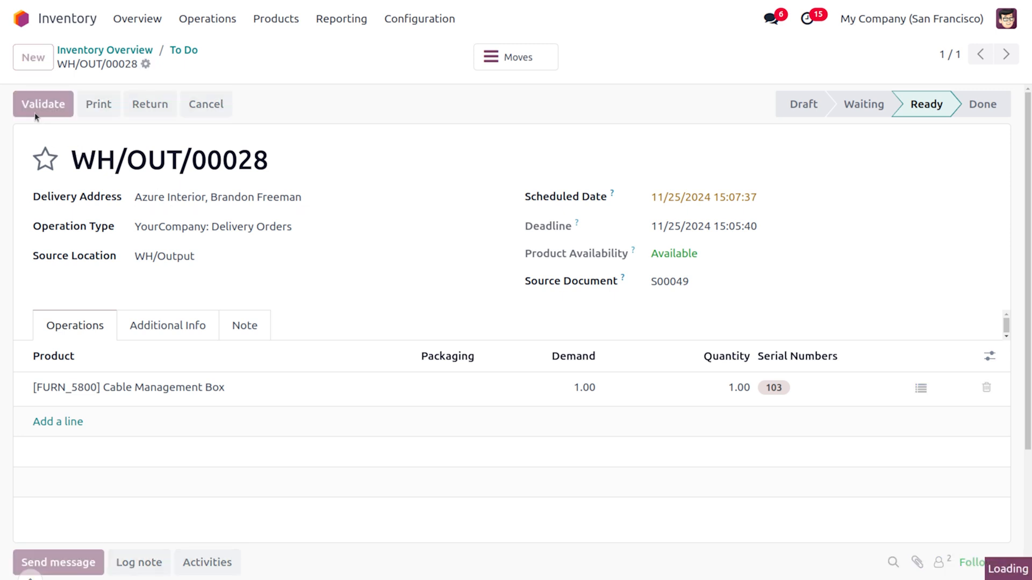